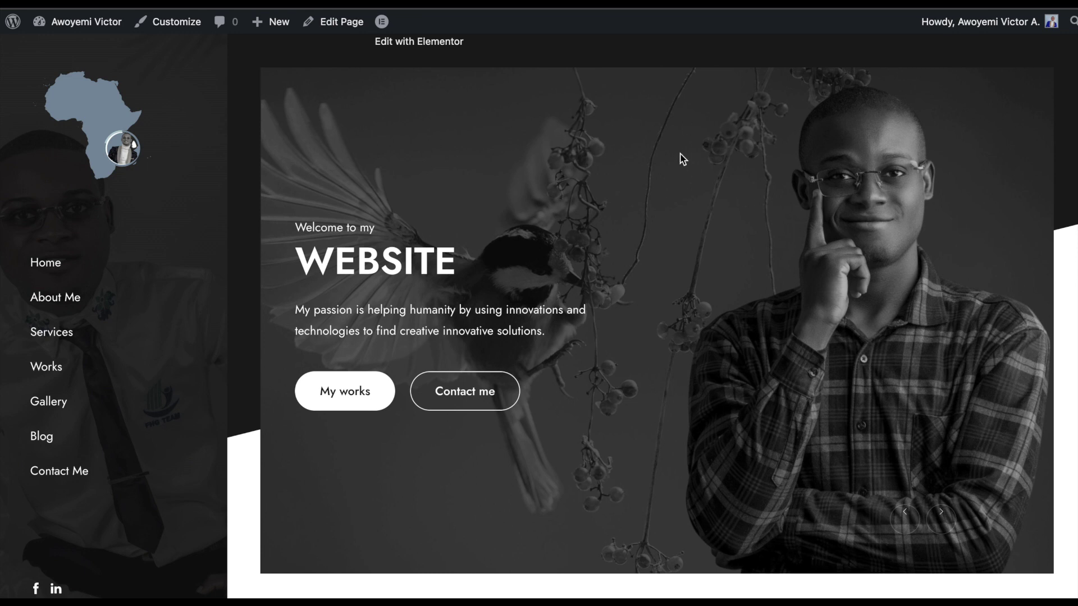
# Confirm the plugin page can be inspected by opening and closing developer tools via right-click
pyautogui.scroll(-3, 720, 225)
pyautogui.scroll(-3, 720, 225)
pyautogui.scroll(-3, 720, 225)
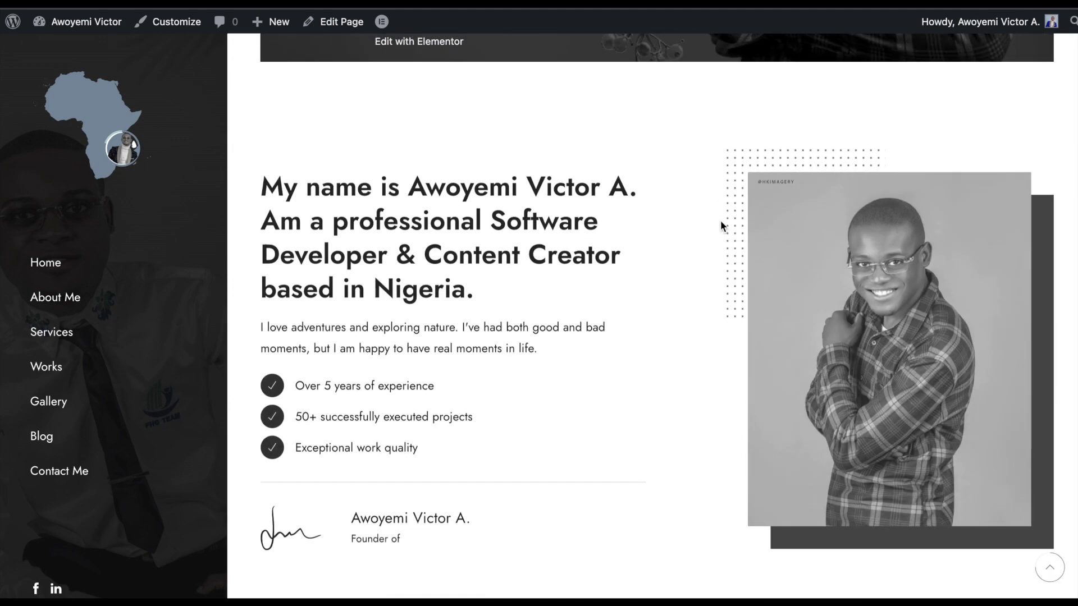
pyautogui.scroll(-2, 720, 225)
pyautogui.scroll(10, 720, 225)
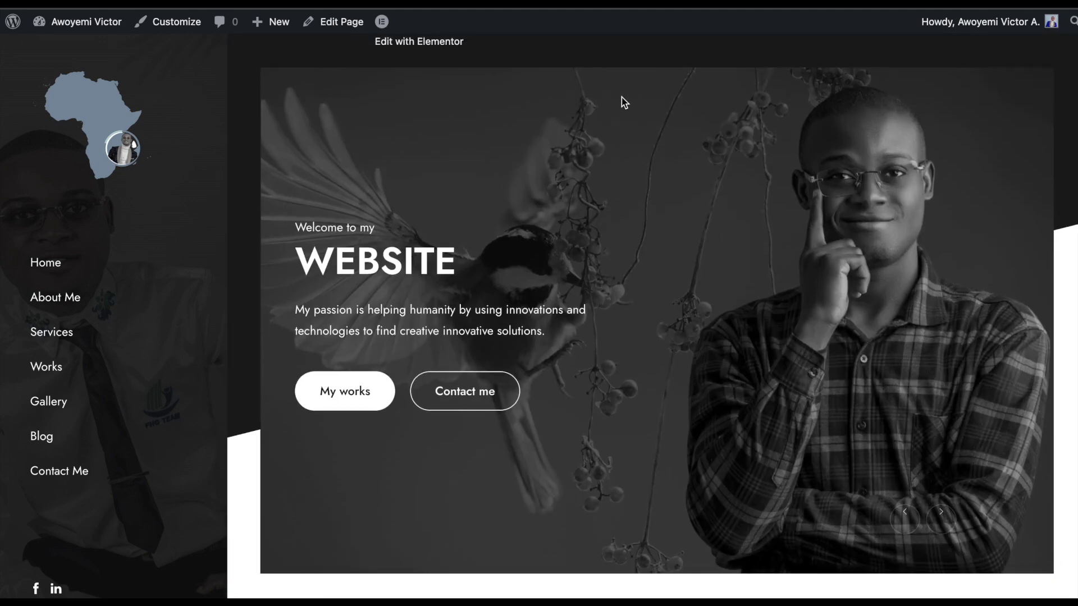
pyautogui.rightClick(632, 123)
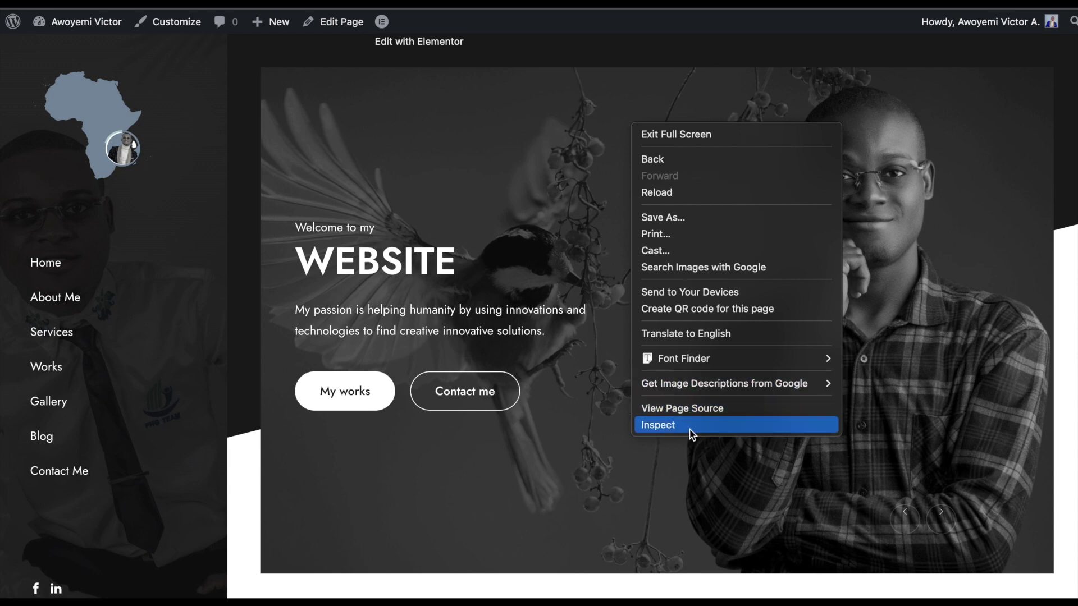
pyautogui.click(662, 425)
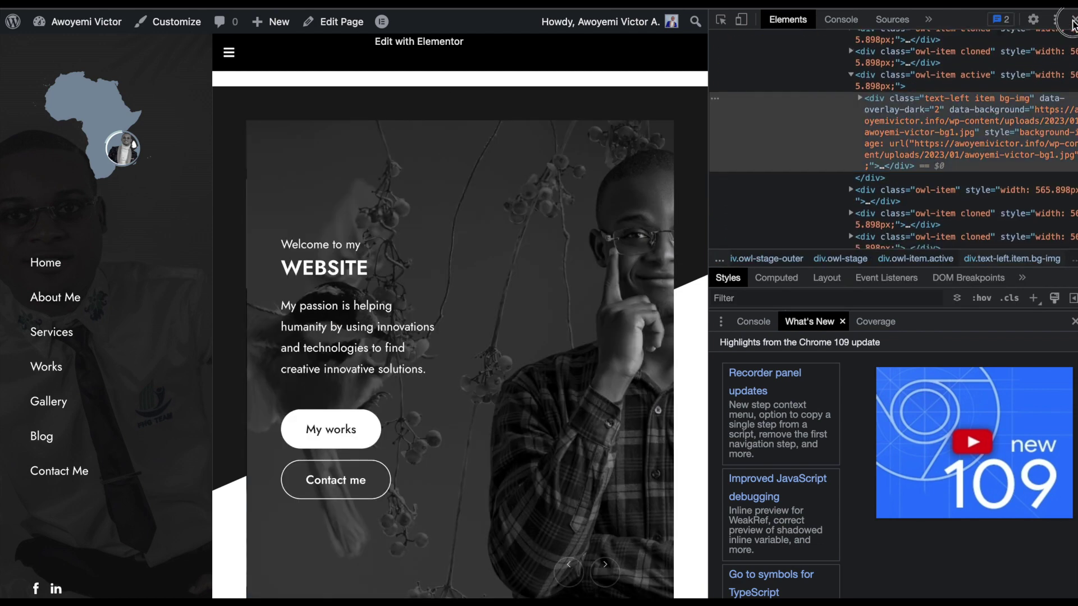
pyautogui.click(1073, 21)
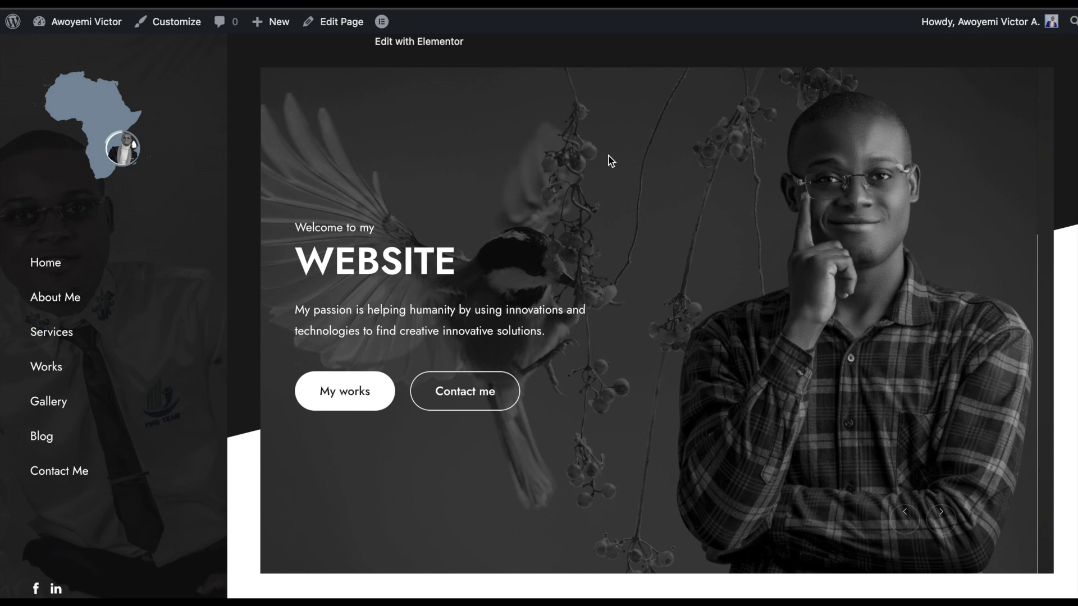
# Confirm right-click still works, then download and save the Disable Right Click For WP zip
pyautogui.rightClick(608, 156)
pyautogui.click(537, 252)
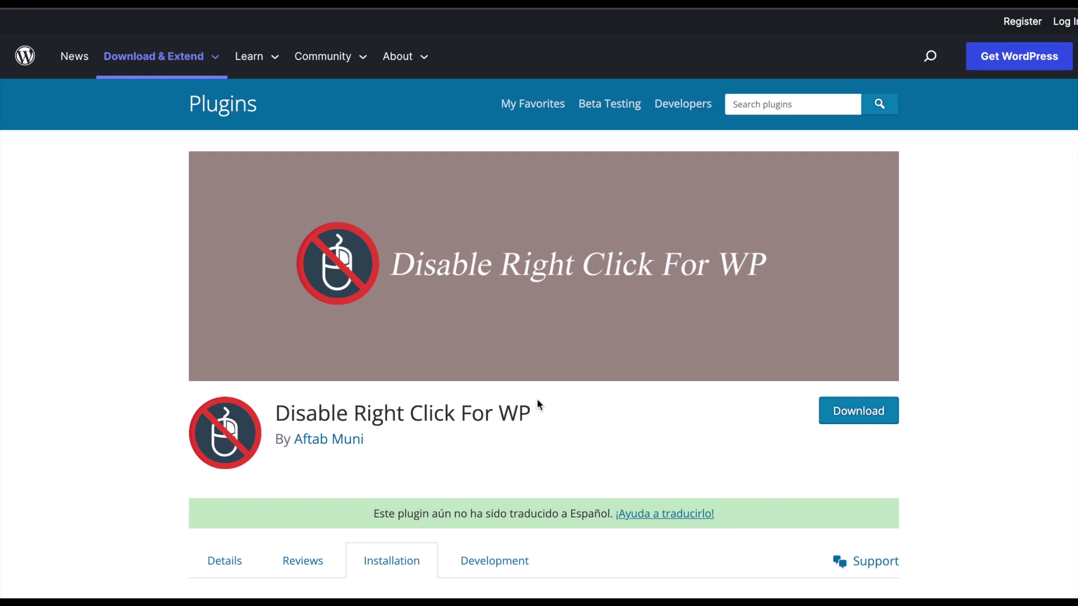
pyautogui.click(847, 412)
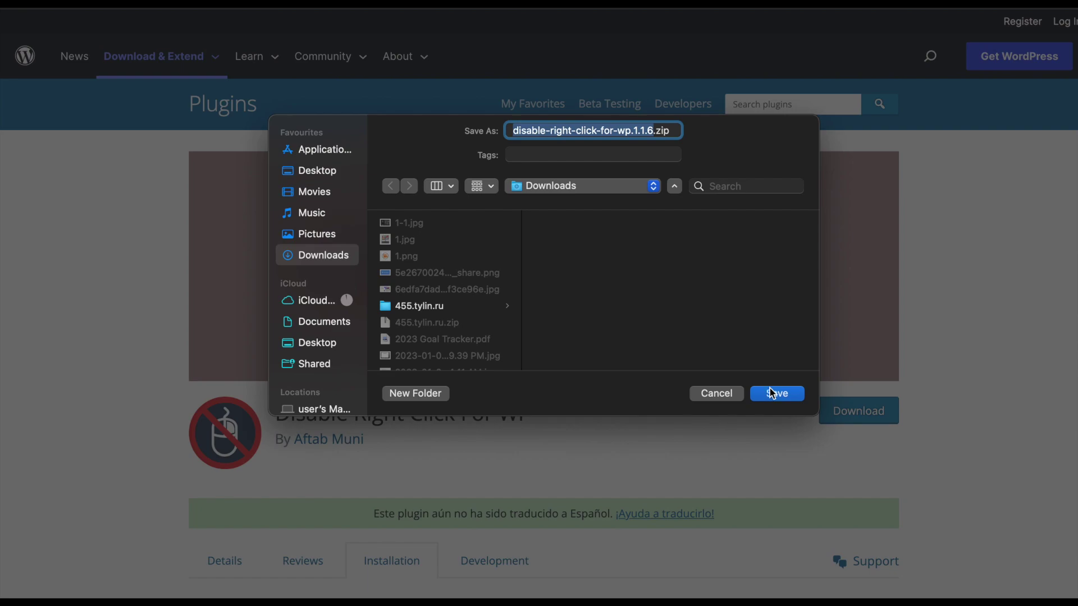
pyautogui.click(772, 390)
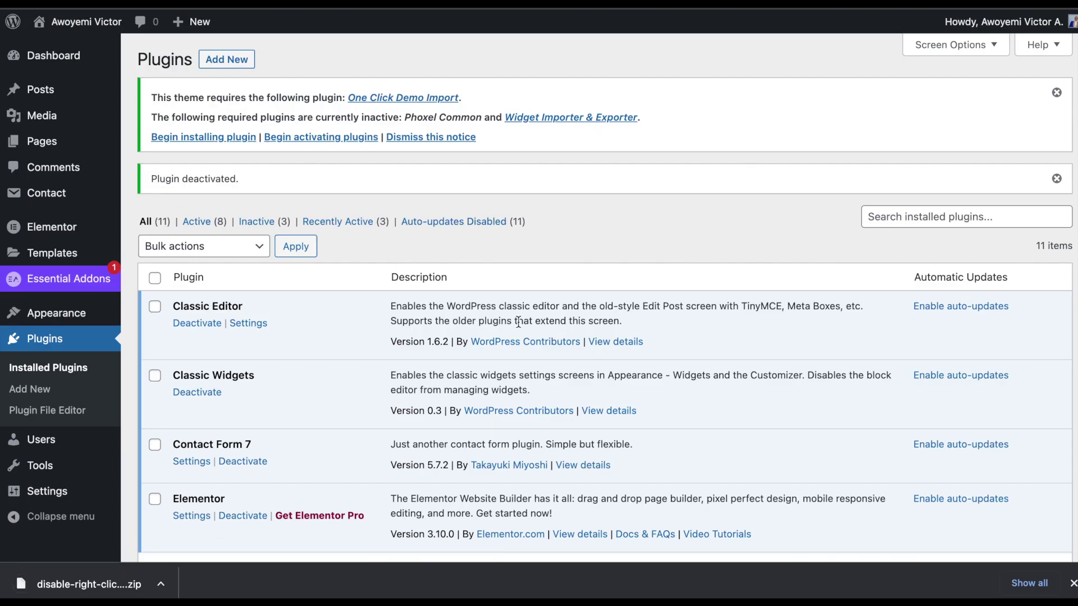
# Upload the downloaded Disable Right Click For WP zip under Add New > Upload Plugin and install it
pyautogui.click(226, 58)
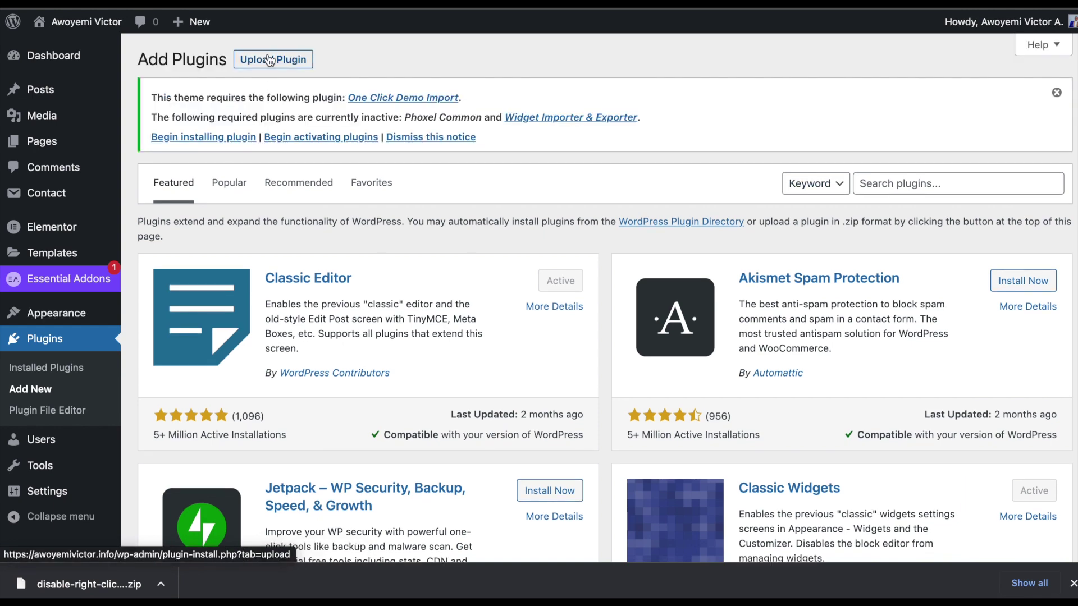
pyautogui.click(265, 60)
pyautogui.click(265, 61)
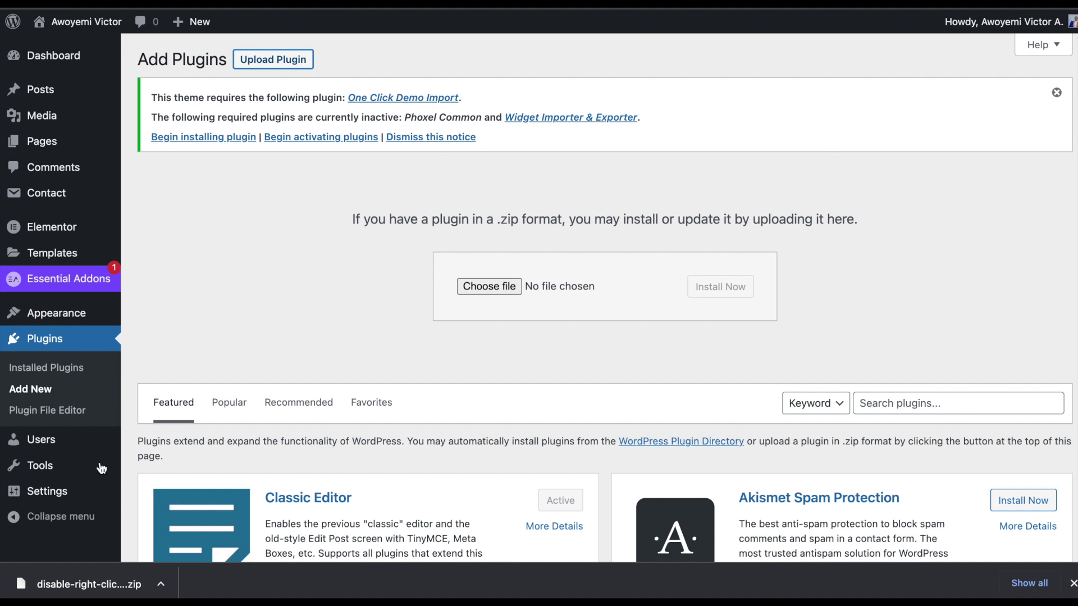
pyautogui.moveTo(84, 584)
pyautogui.mouseDown()
pyautogui.moveTo(456, 312)
pyautogui.moveTo(567, 297)
pyautogui.mouseUp()
pyautogui.click(727, 293)
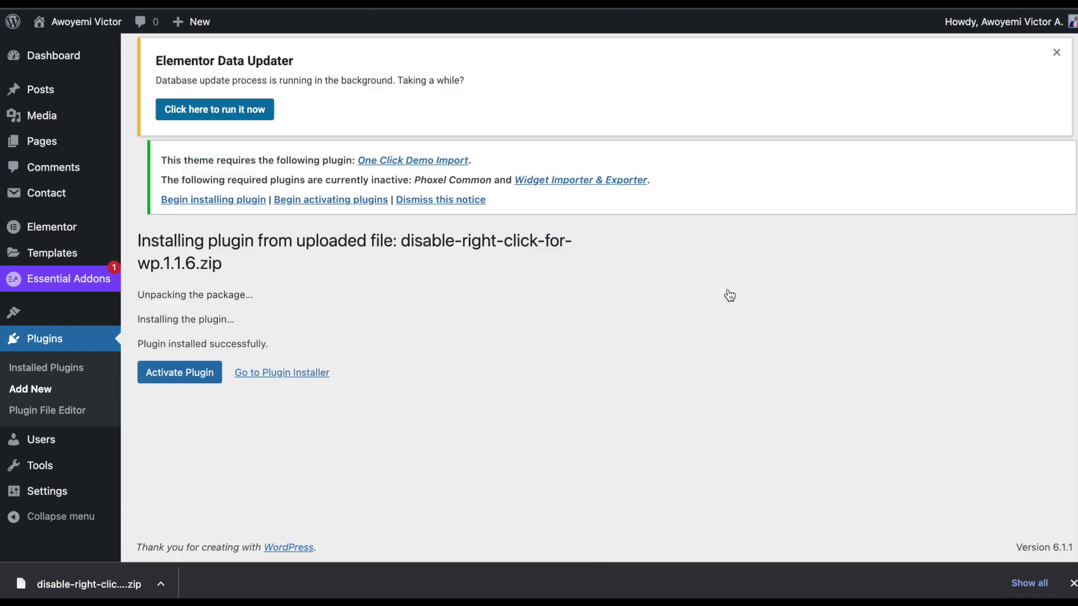
# Activate Disable Right Click For WP and locate it in the Installed Plugins list
pyautogui.click(205, 393)
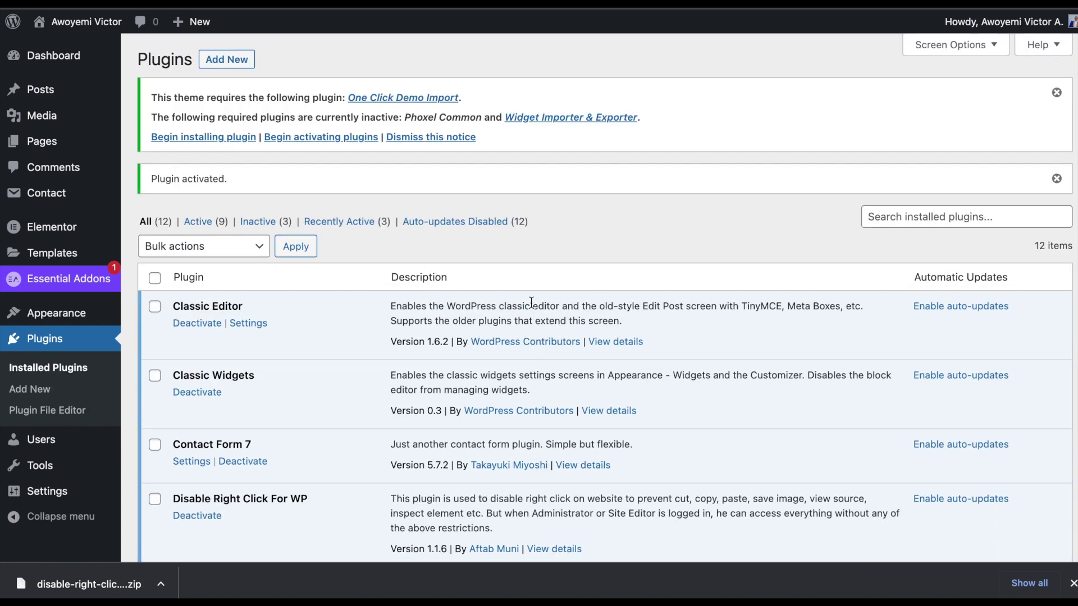
pyautogui.scroll(-4, 443, 422)
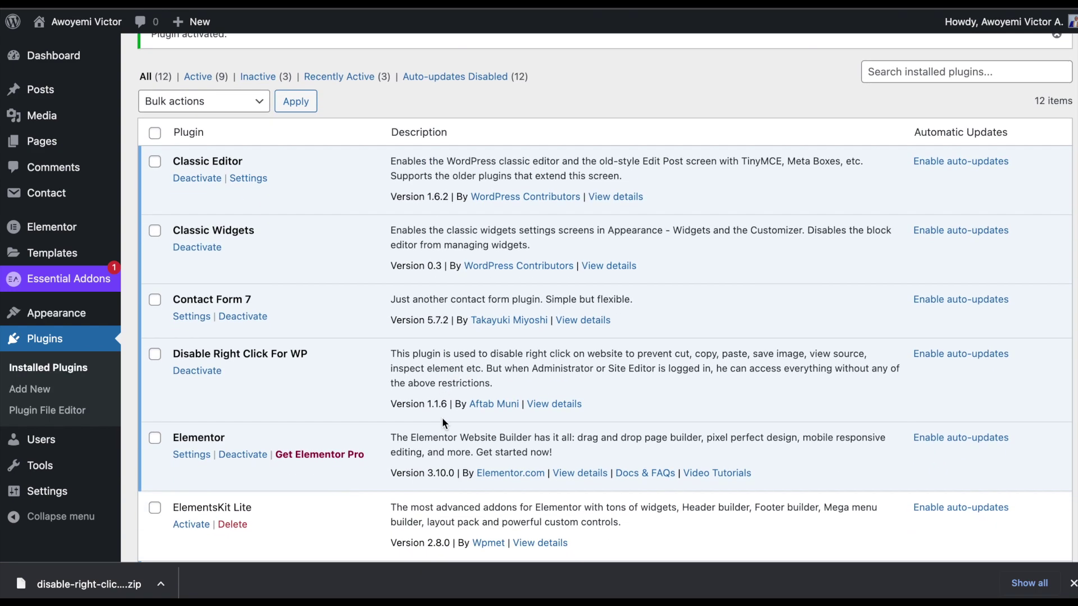
pyautogui.scroll(-3, 443, 417)
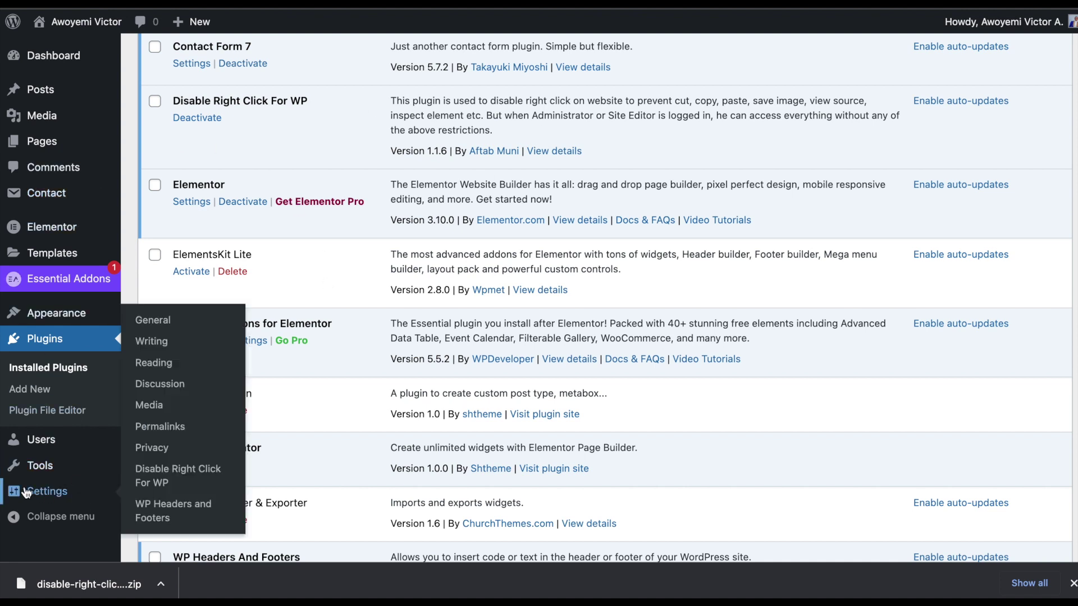
pyautogui.moveTo(47, 491)
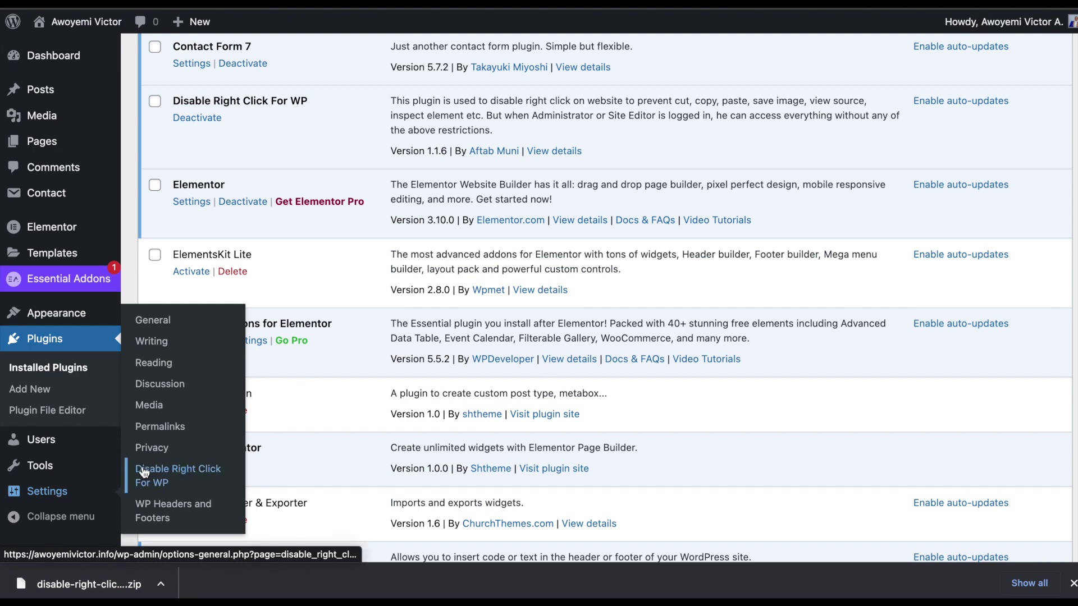
# Save the Disable Right Click For WP settings with 'Show messages on Disable Events' left at No
pyautogui.click(178, 475)
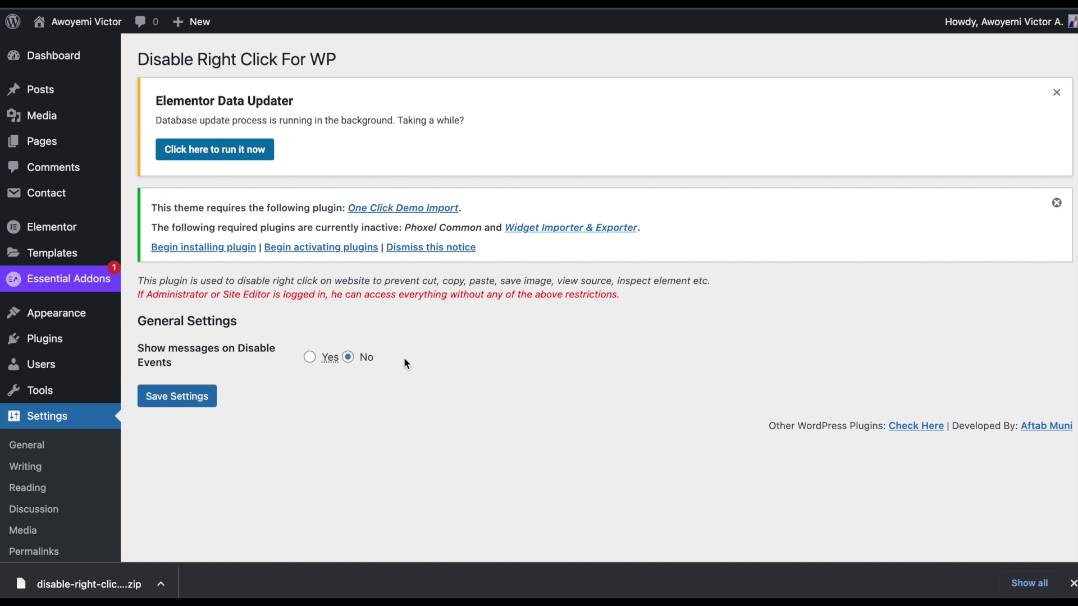
pyautogui.click(309, 357)
pyautogui.click(349, 357)
pyautogui.click(177, 396)
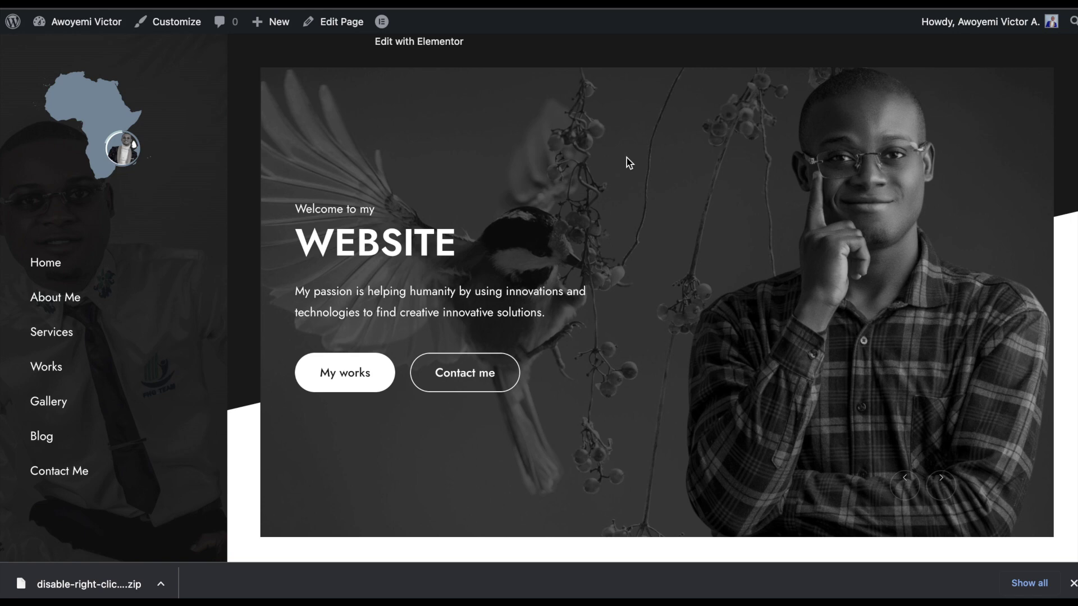
# Reload the homepage, confirm right-click still works while logged in, and log out
pyautogui.hotkey('ctrl', 'r')
pyautogui.rightClick(590, 116)
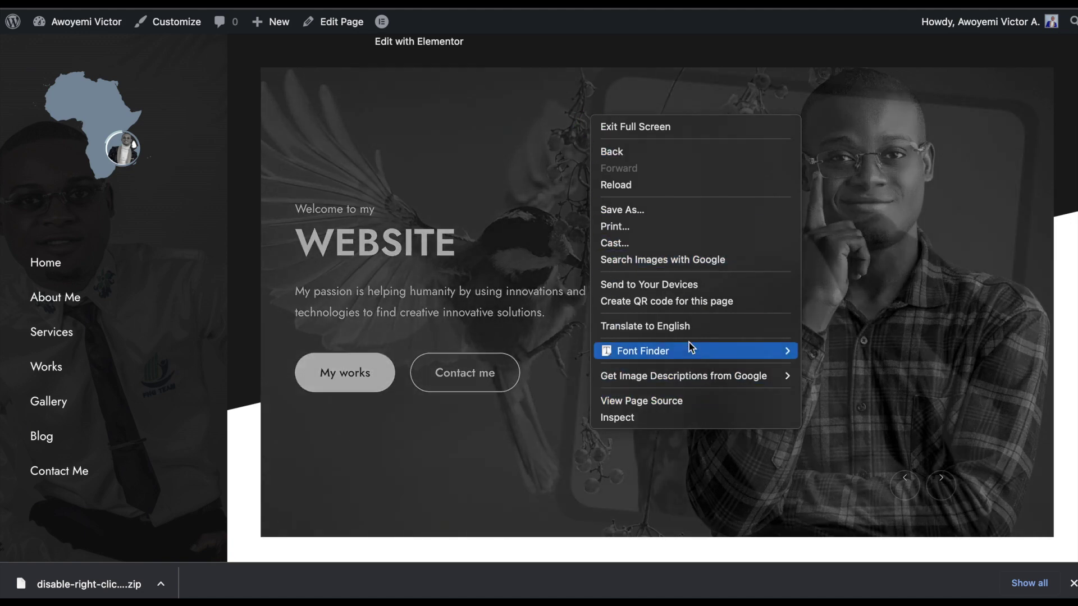
pyautogui.click(859, 216)
pyautogui.moveTo(980, 22)
pyautogui.click(963, 115)
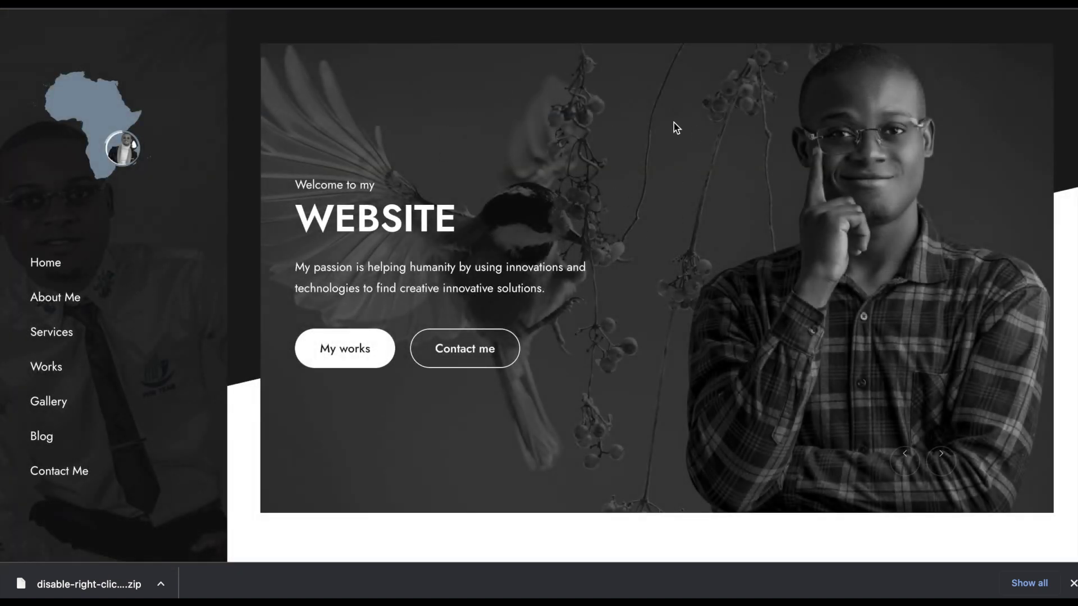
pyautogui.scroll(-1, 682, 118)
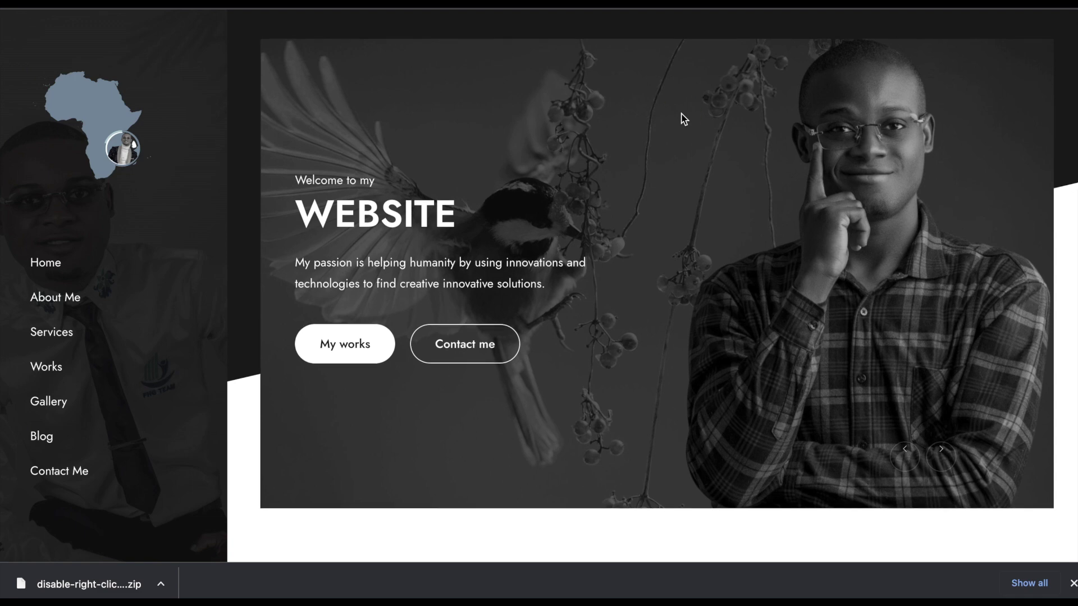
pyautogui.rightClick(680, 114)
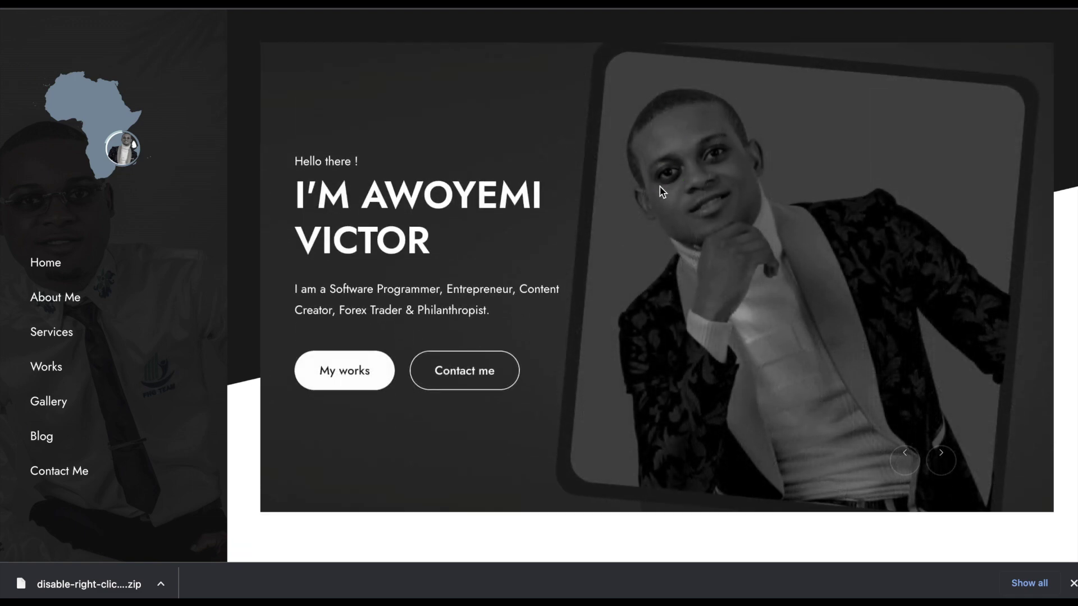
pyautogui.scroll(-10, 659, 187)
pyautogui.scroll(10, 659, 186)
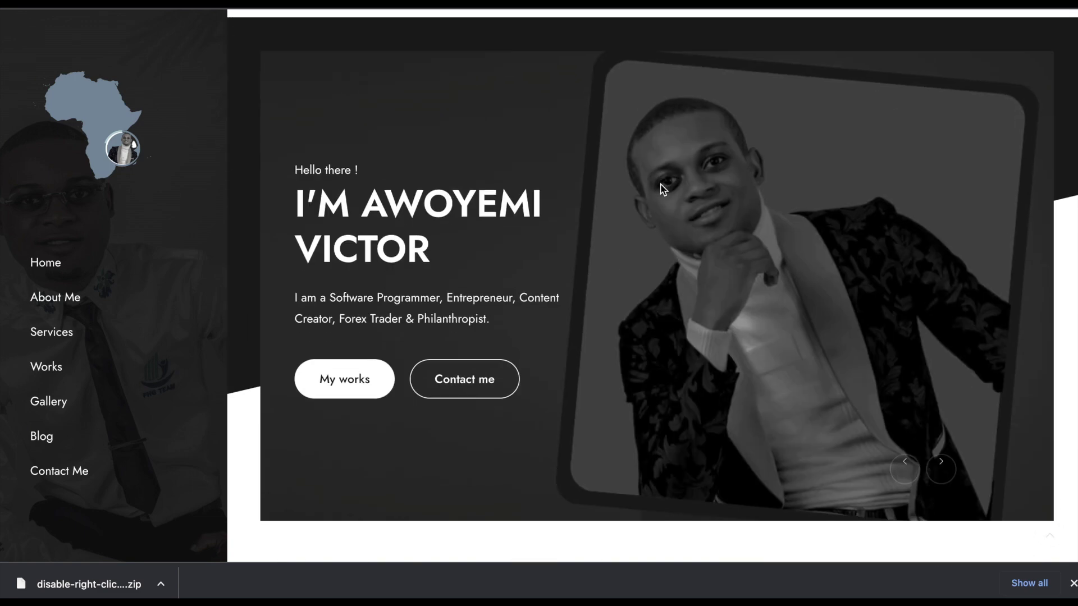